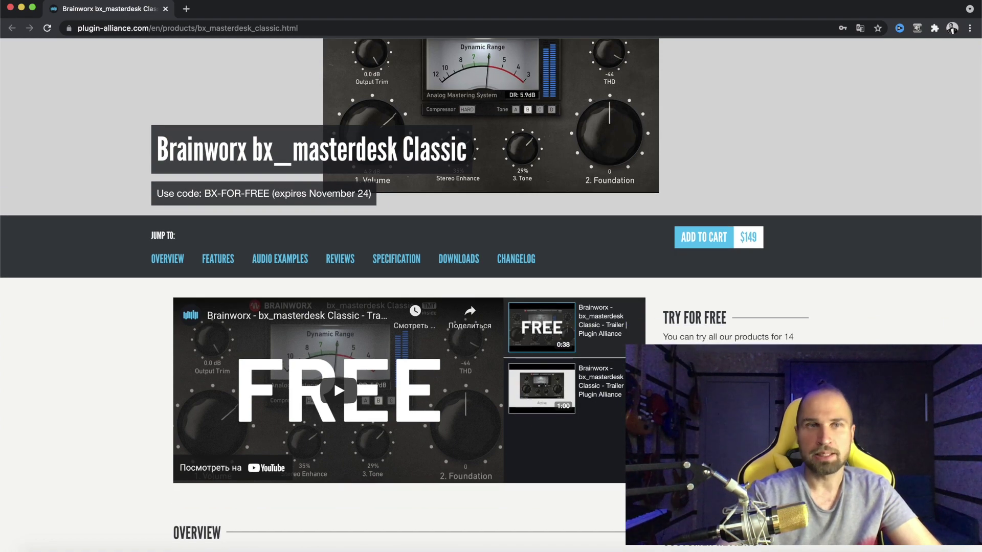
Step: Look over the bx_masterdesk Classic product page, including the promo code offer and the downloads section
scroll(491, 295, down, 2)
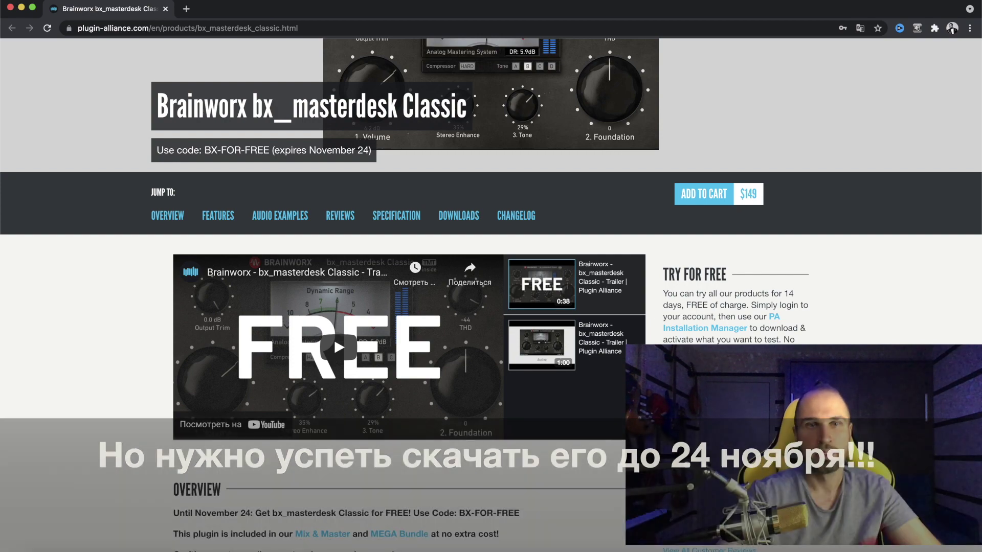
scroll(491, 294, down, 1)
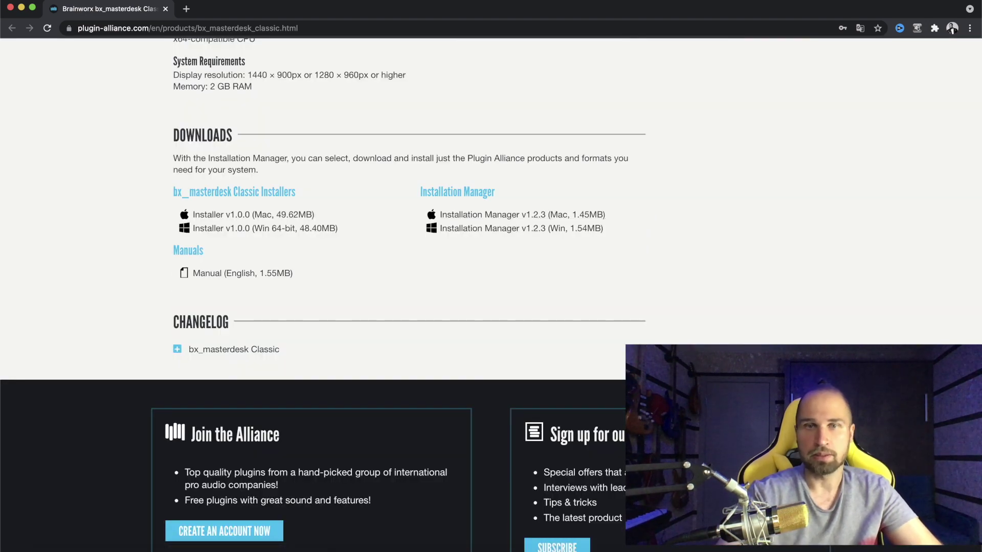
scroll(491, 296, up, 20)
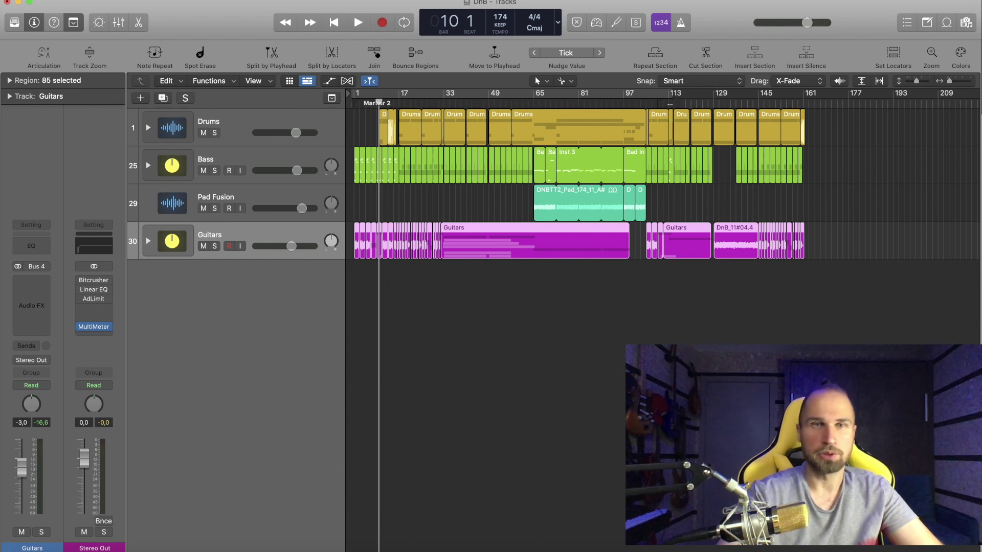
Step: Expand the Drums, Bass and Guitars track stacks and review the tracks inside them
click(148, 128)
scroll(552, 327, down, 8)
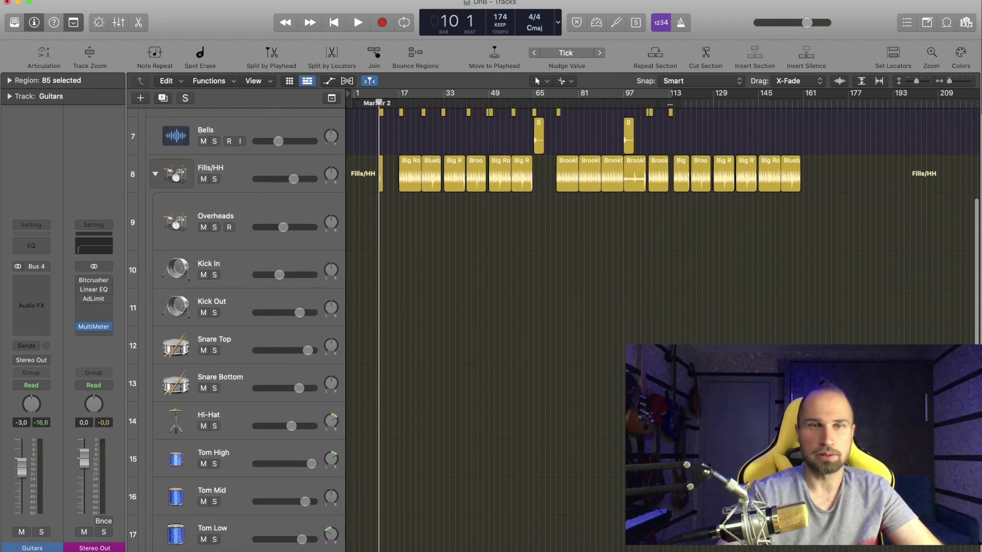
scroll(552, 328, down, 9)
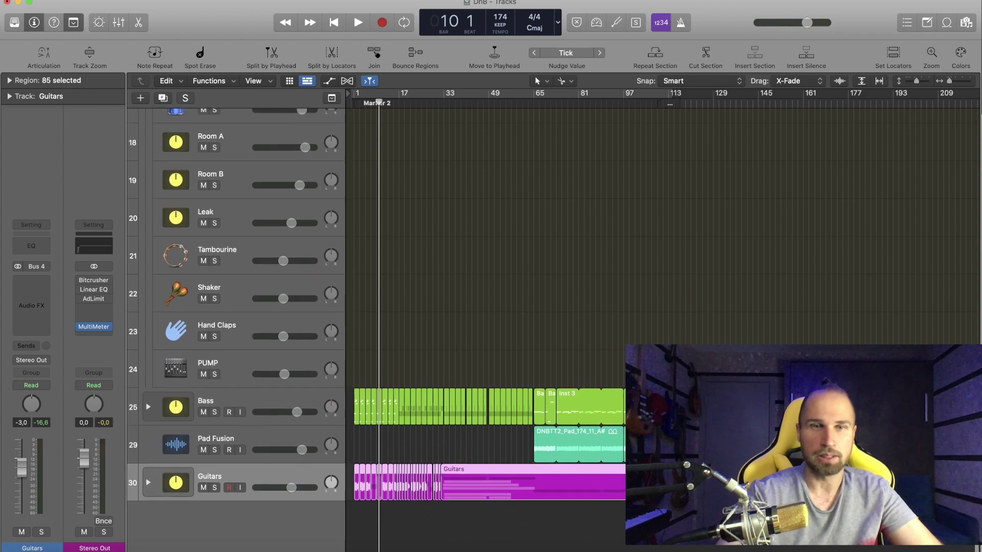
click(148, 407)
scroll(148, 409, down, 5)
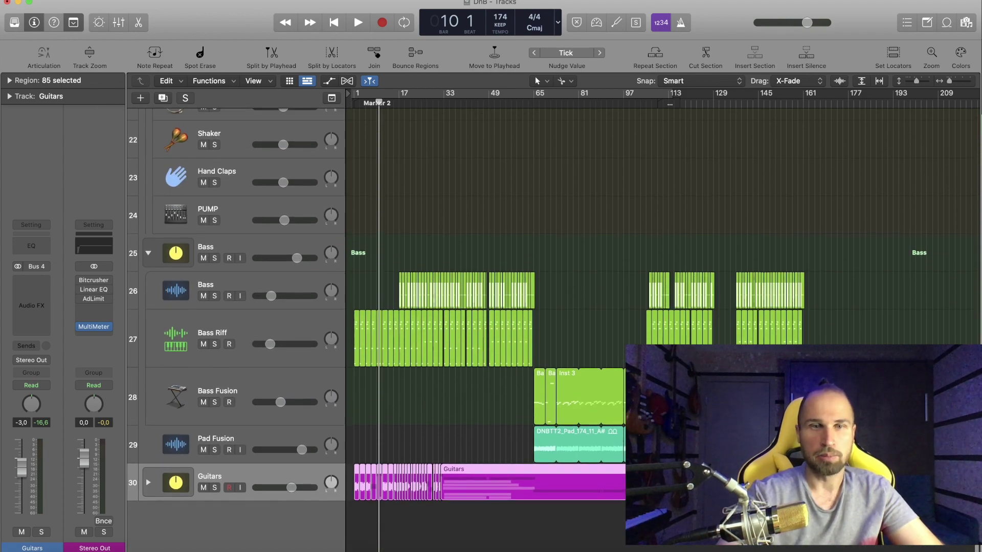
click(148, 483)
scroll(148, 482, down, 10)
scroll(147, 306, up, 5)
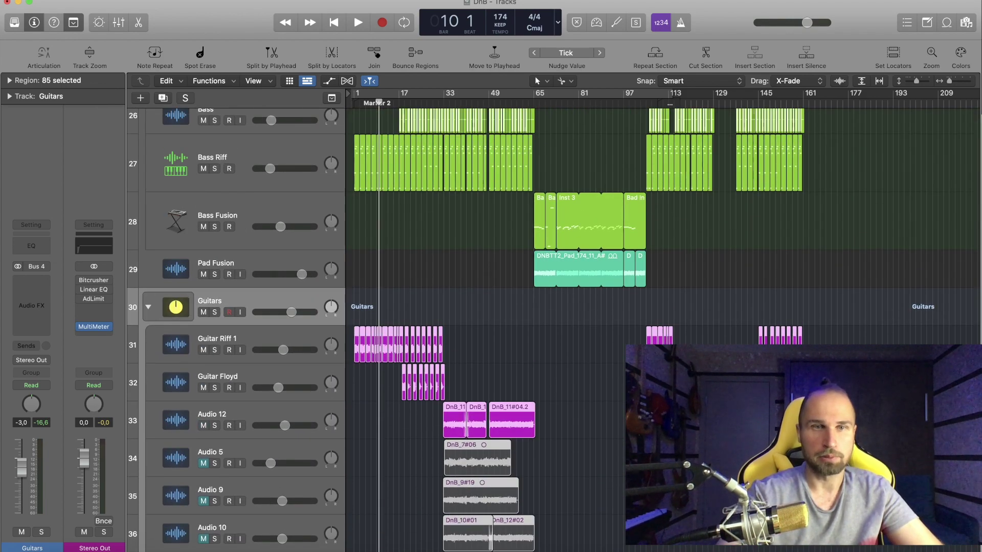
Step: Collapse the Guitars, Bass and Drums track stacks back to their summary tracks
click(148, 305)
scroll(148, 359, up, 5)
click(148, 376)
scroll(147, 377, up, 10)
scroll(148, 255, up, 10)
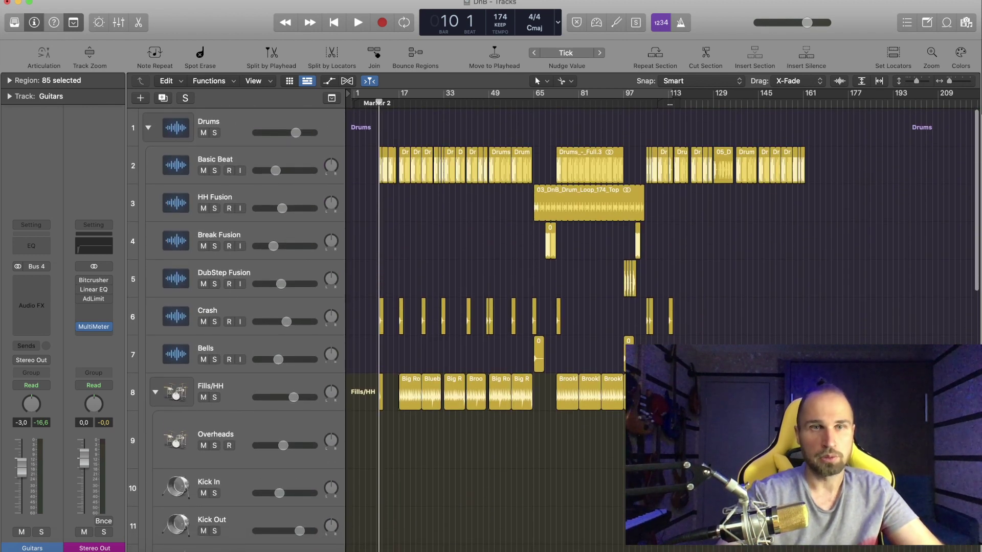
click(148, 128)
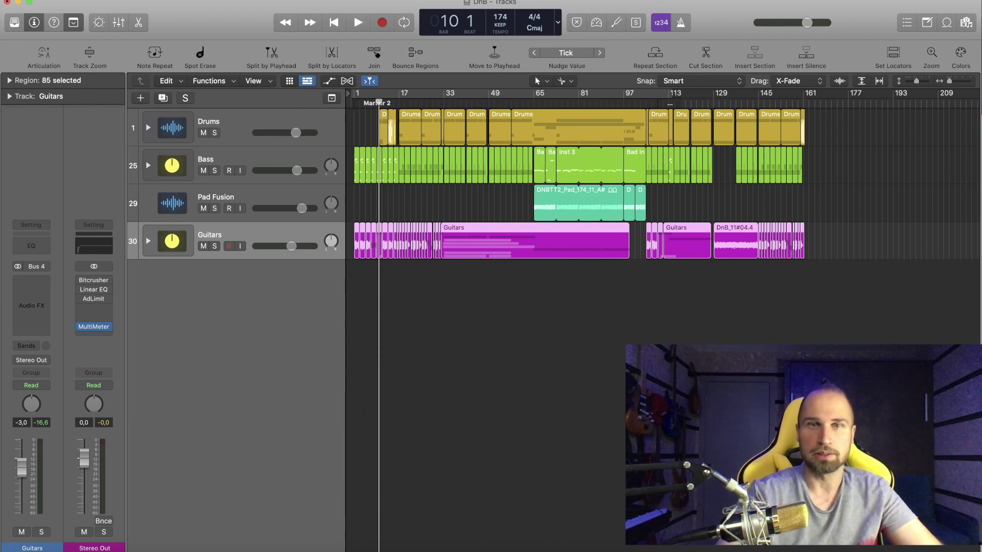
Step: Move the playhead to bar 11 of the project
key(comma)
key(comma)
key(comma)
key(comma)
key(comma)
key(comma)
key(comma)
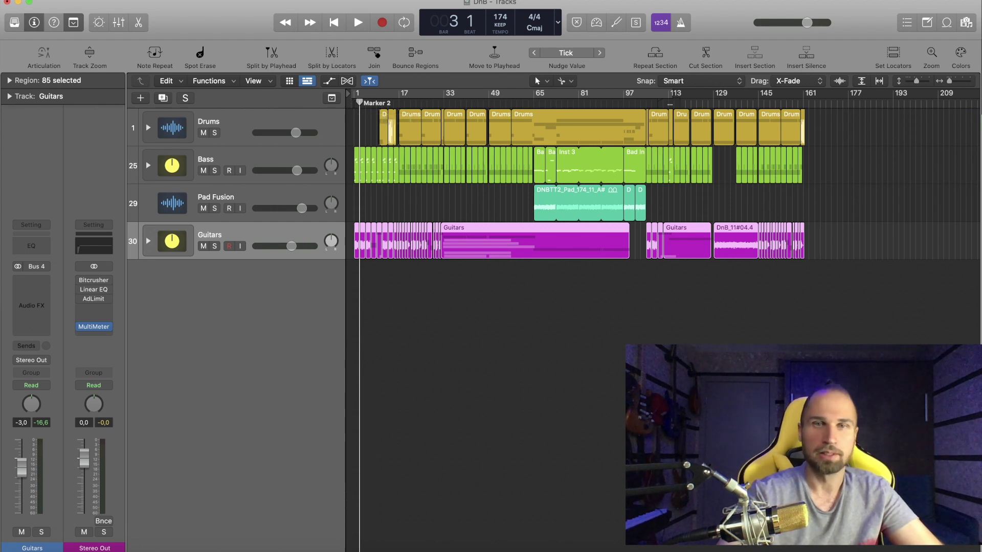
drag(359, 104, 376, 102)
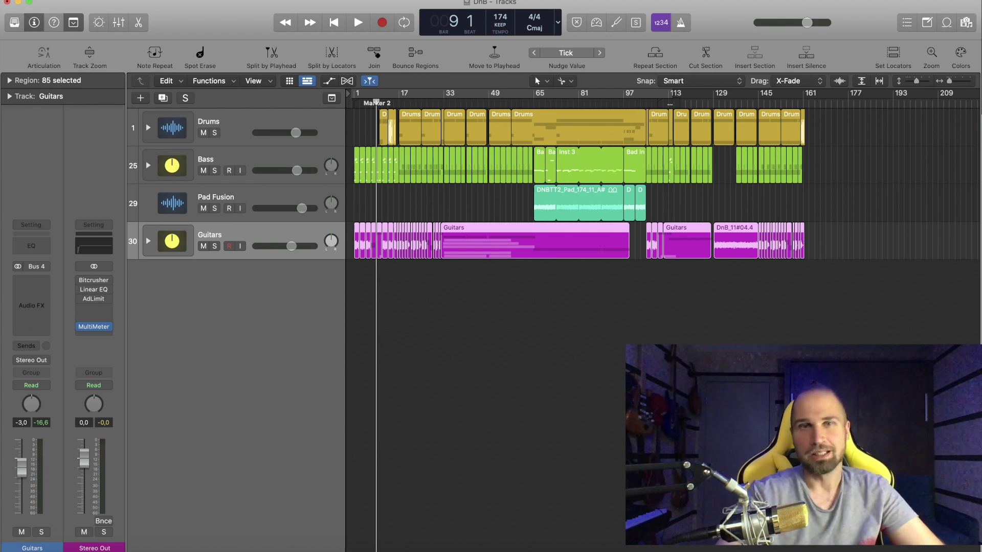
key(period)
key(period)
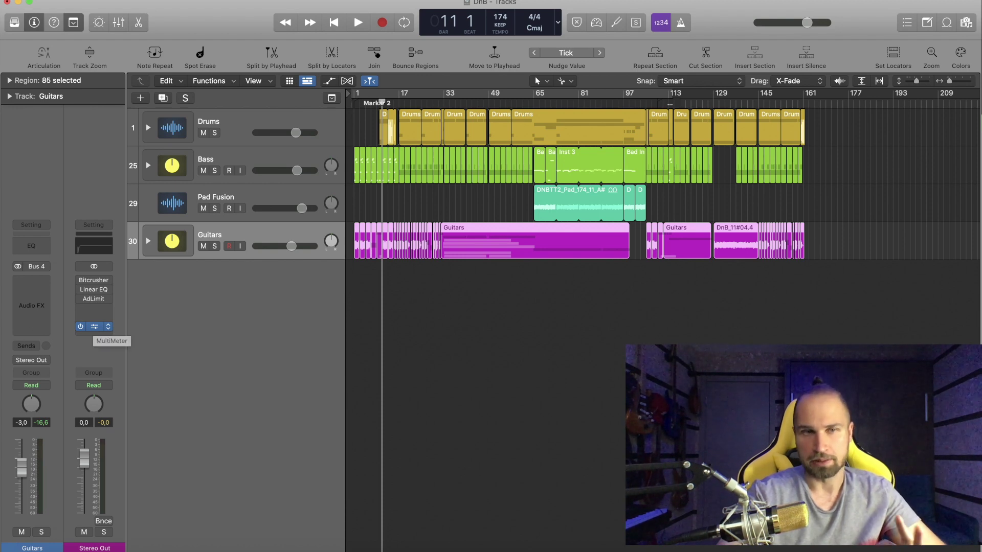
Step: Open the MultiMeter on the Stereo Out channel and insert a stereo bx_masterdesk Classic in the slot before it
click(94, 328)
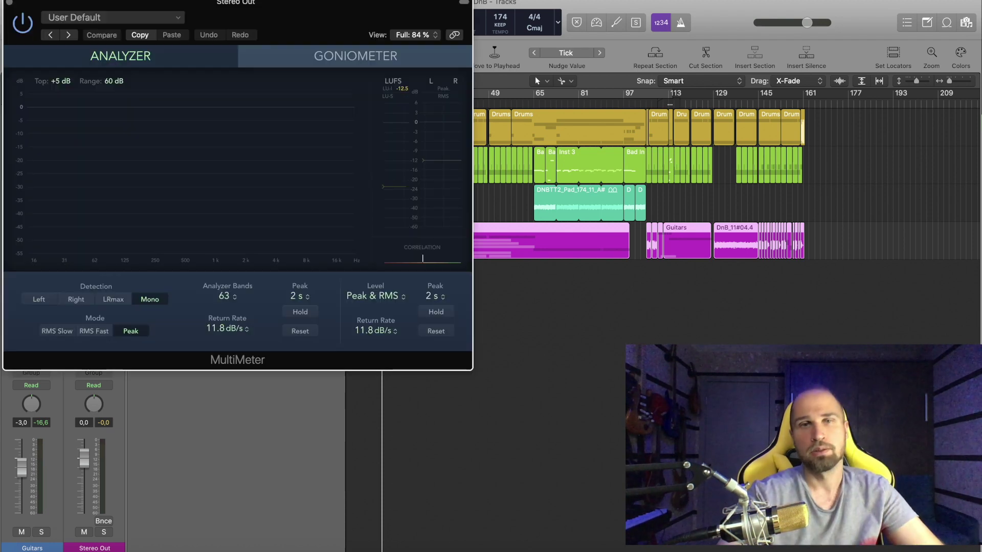
drag(236, 3, 353, 2)
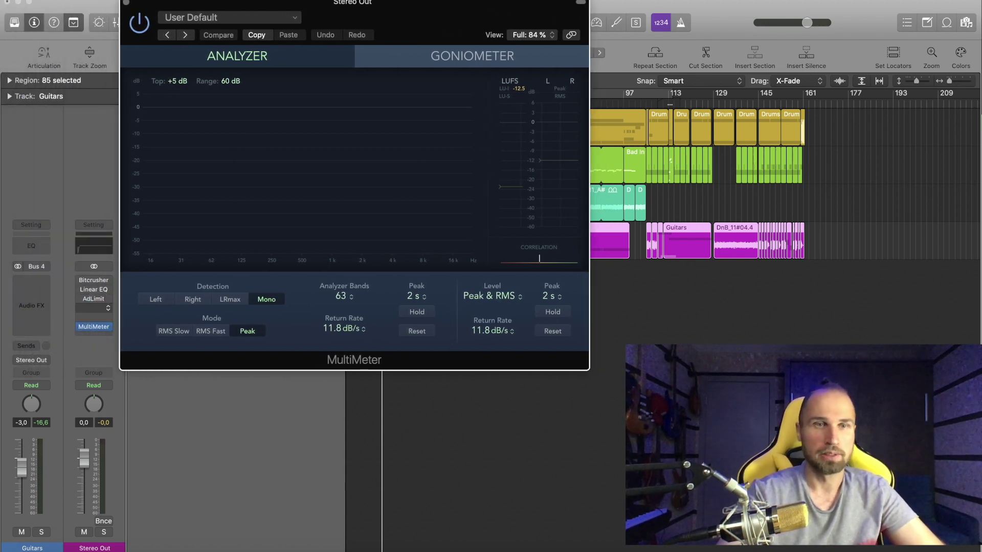
click(94, 308)
mouse_move(102, 339)
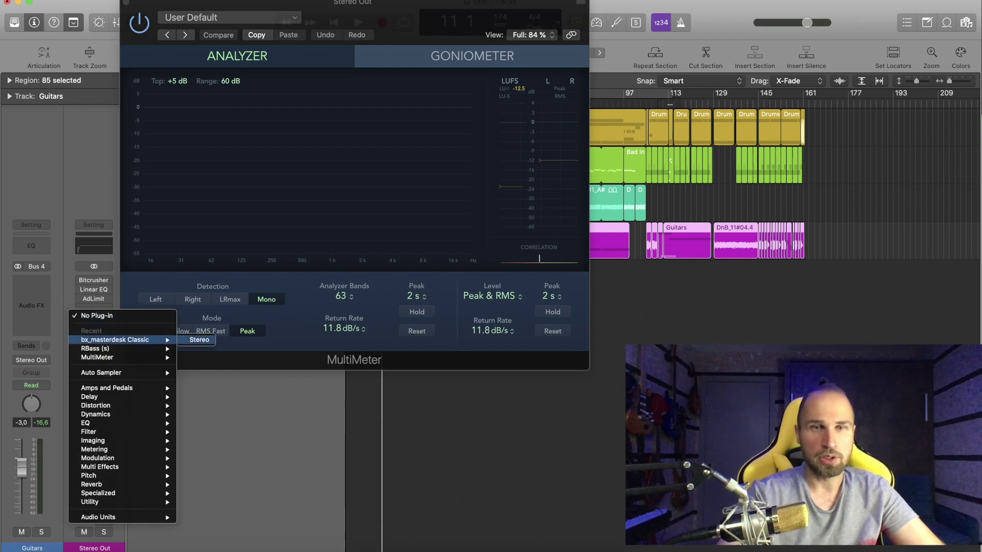
click(200, 357)
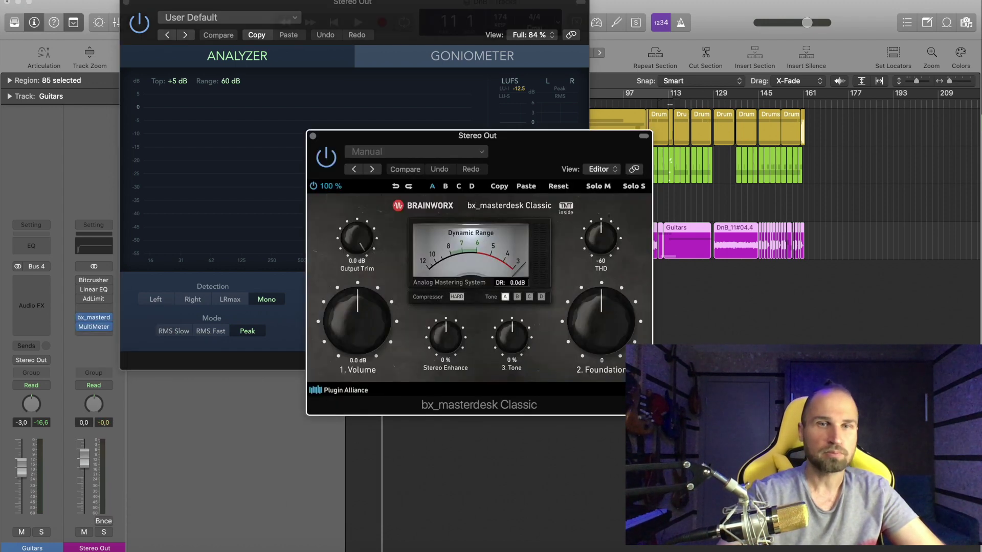
Step: Arrange the MultiMeter and bx_masterdesk Classic windows side by side without overlap
drag(353, 2, 226, 2)
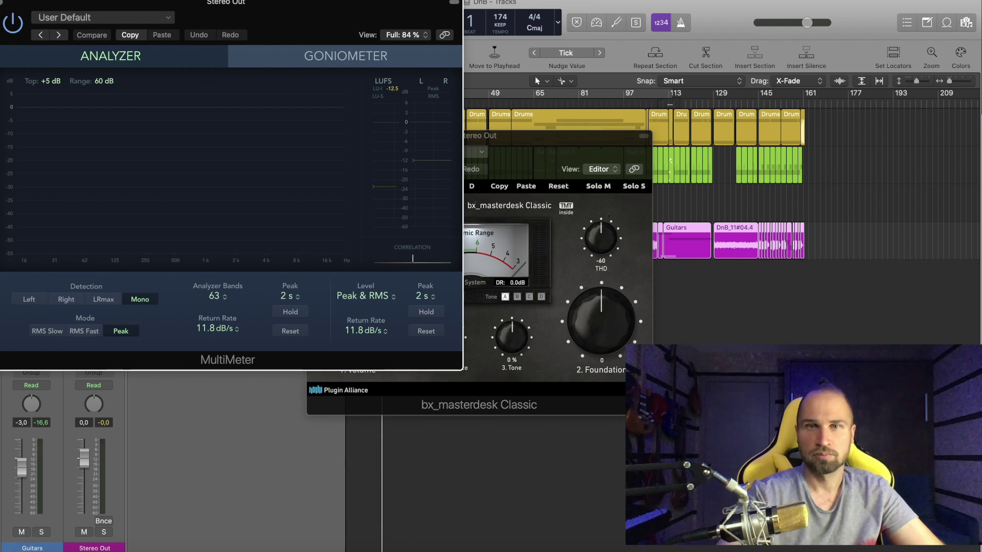
drag(543, 136, 803, 27)
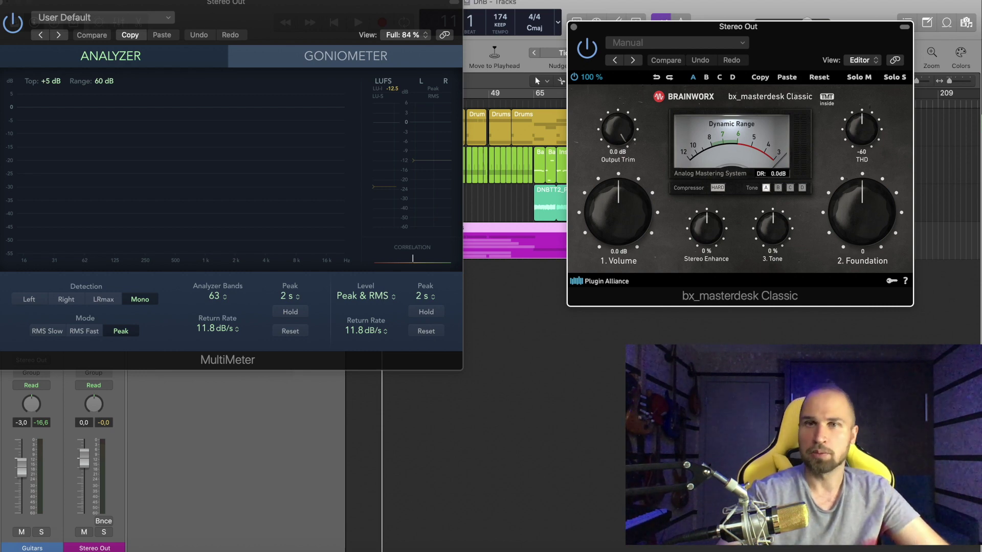
drag(781, 26, 803, 24)
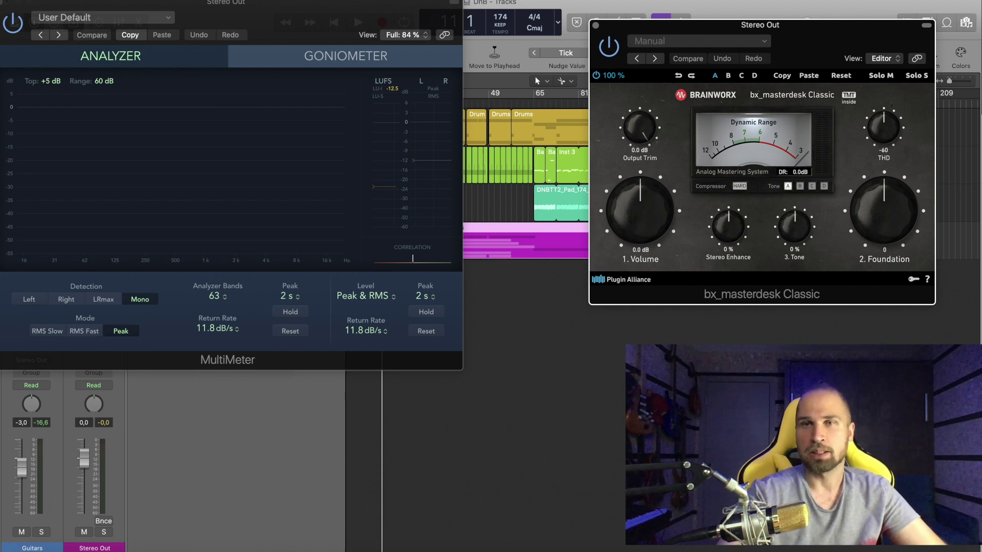
drag(760, 25, 762, 23)
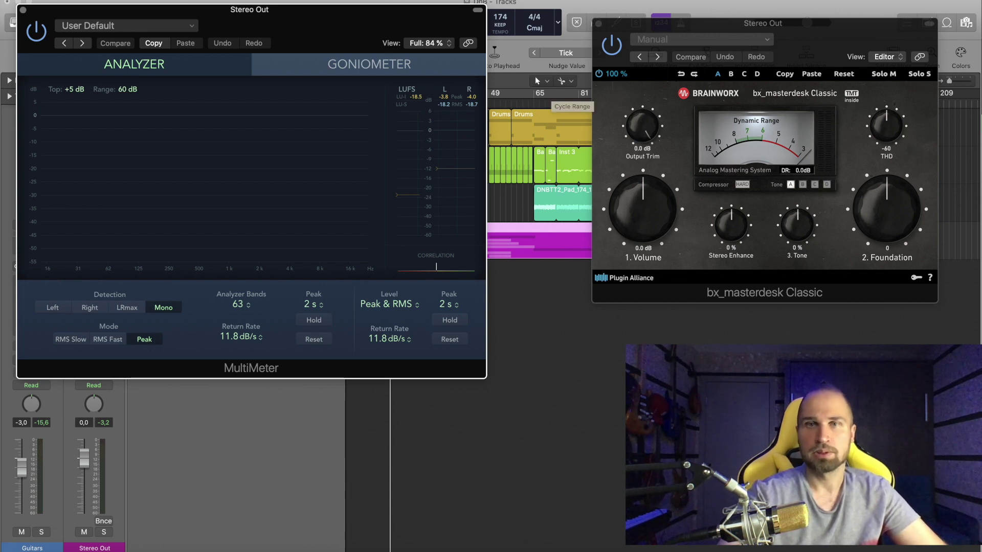
Step: Play the track and raise the bx_masterdesk Classic Volume to 3.6 dB, stopping playback when set
key(space)
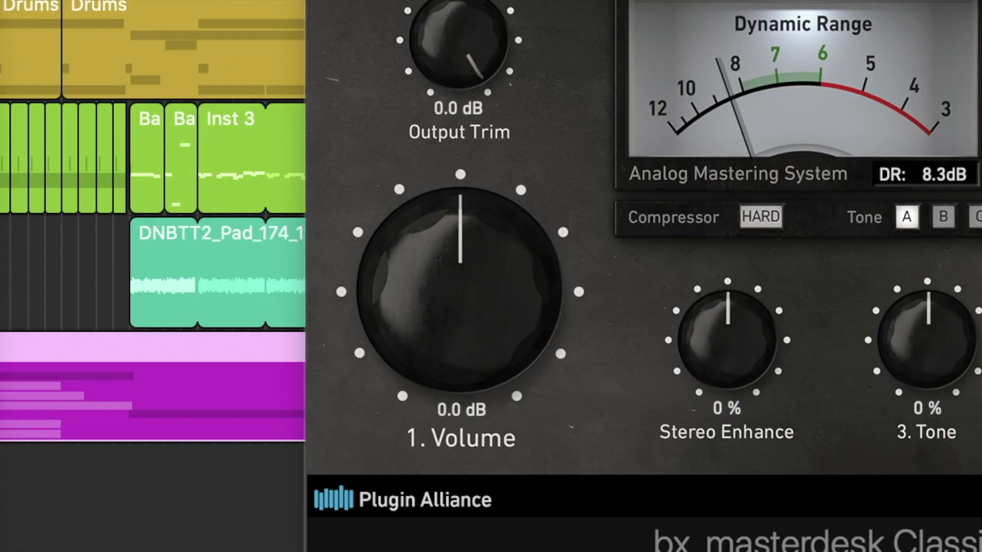
drag(461, 290, 460, 263)
drag(643, 209, 643, 191)
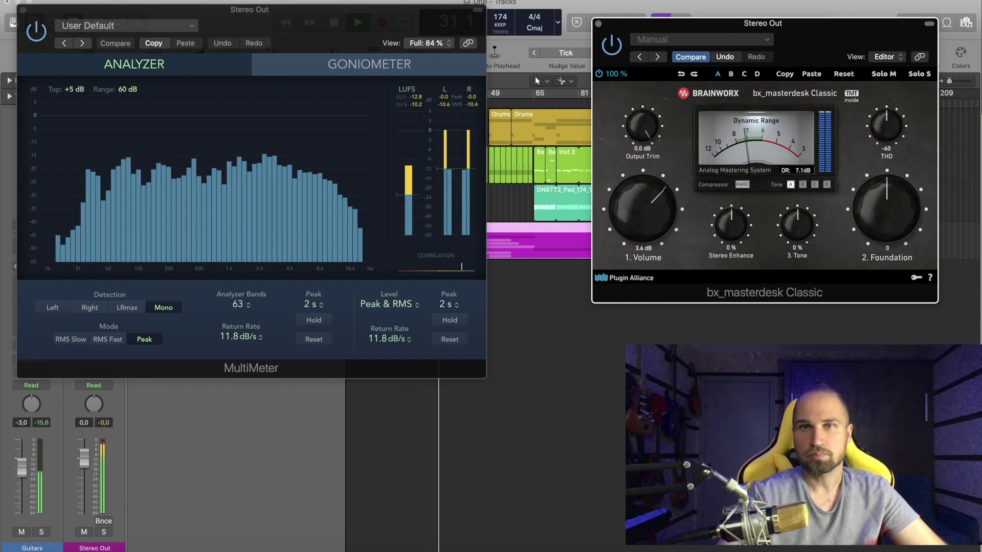
key(space)
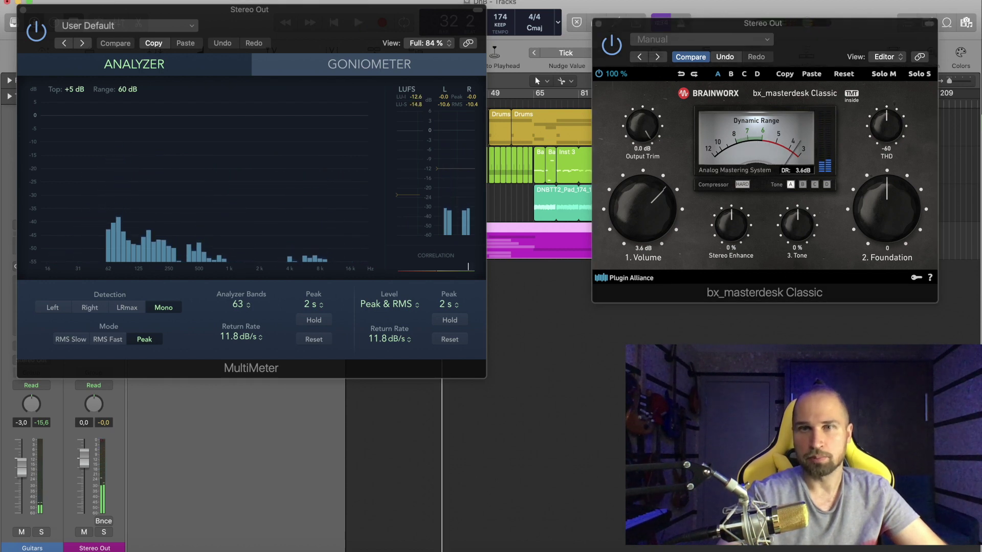
Step: Set Output Trim to -0.3 dB, and raise Stereo Enhance to 34 % with the track playing
drag(642, 126, 643, 128)
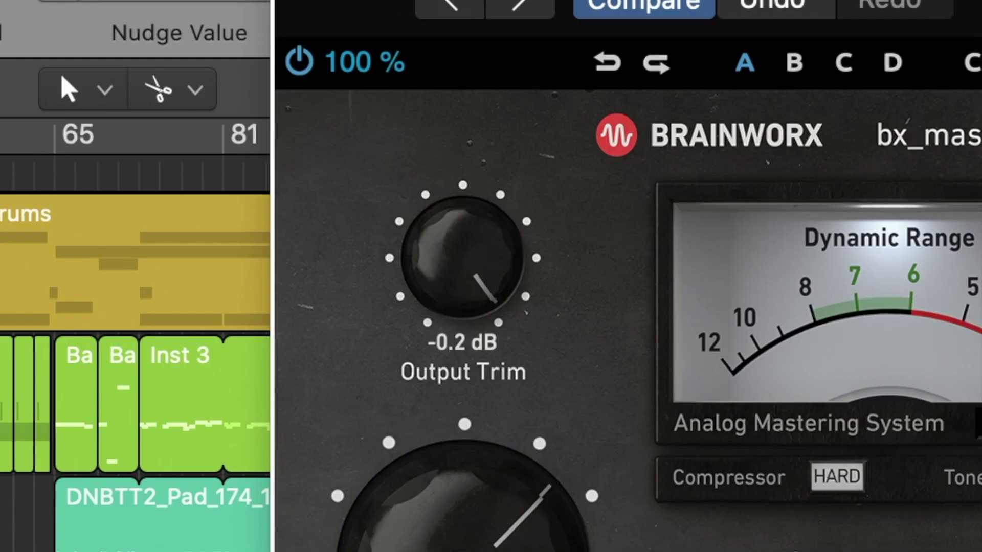
drag(463, 257, 463, 262)
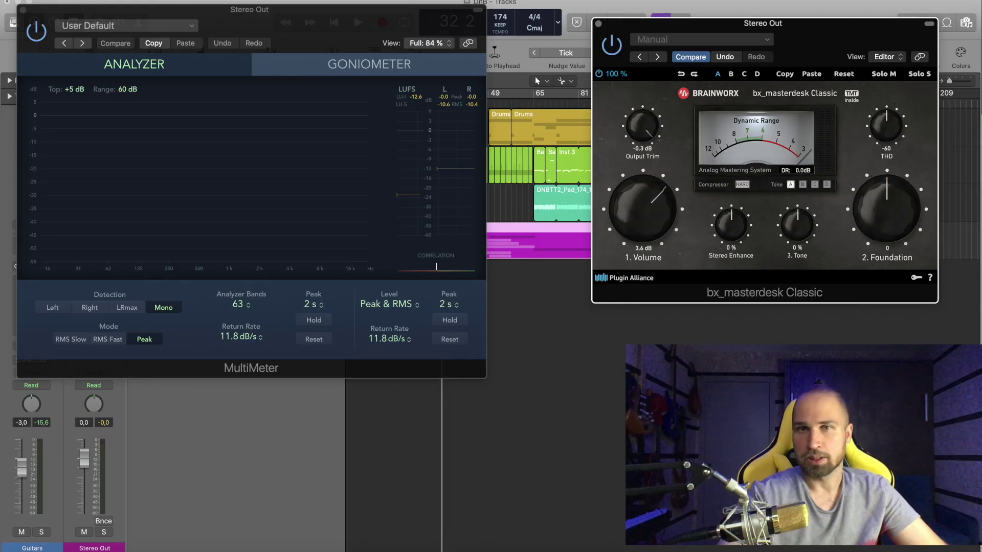
key(space)
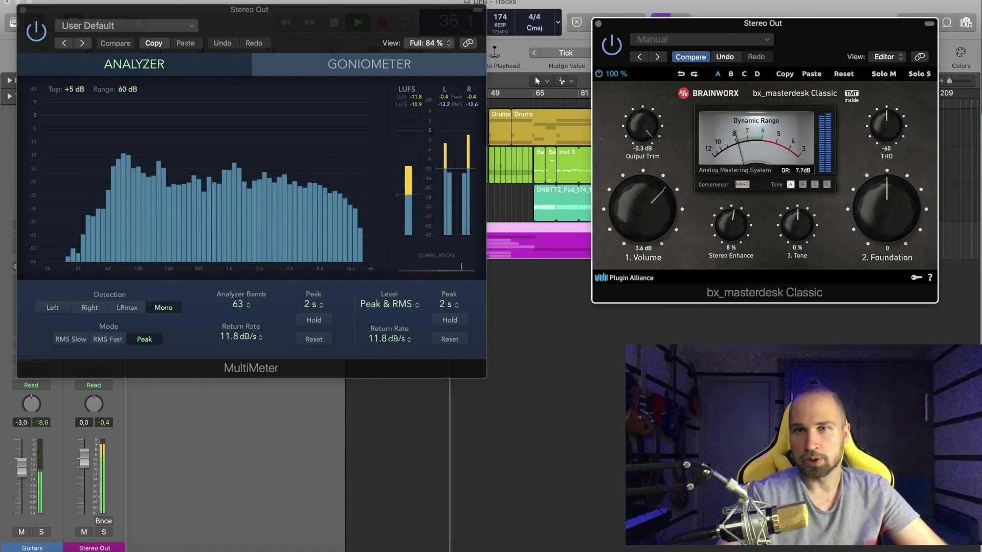
drag(731, 225, 731, 208)
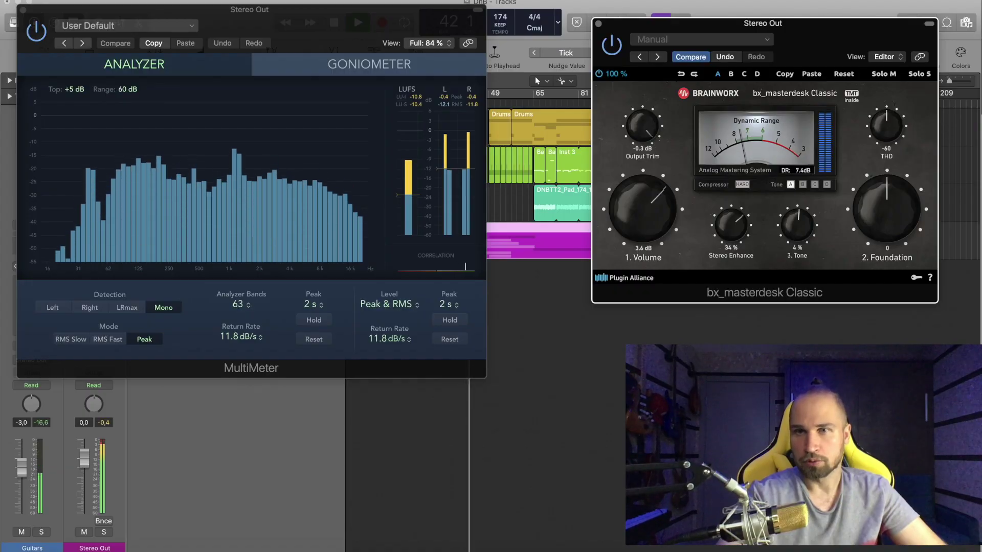
Step: Raise the Tone knob to 48 % during playback and stop the track
drag(797, 225, 797, 208)
mouse_move(577, 333)
mouse_down()
mouse_move(576, 302)
mouse_move(576, 315)
mouse_up()
drag(796, 223, 797, 219)
key(space)
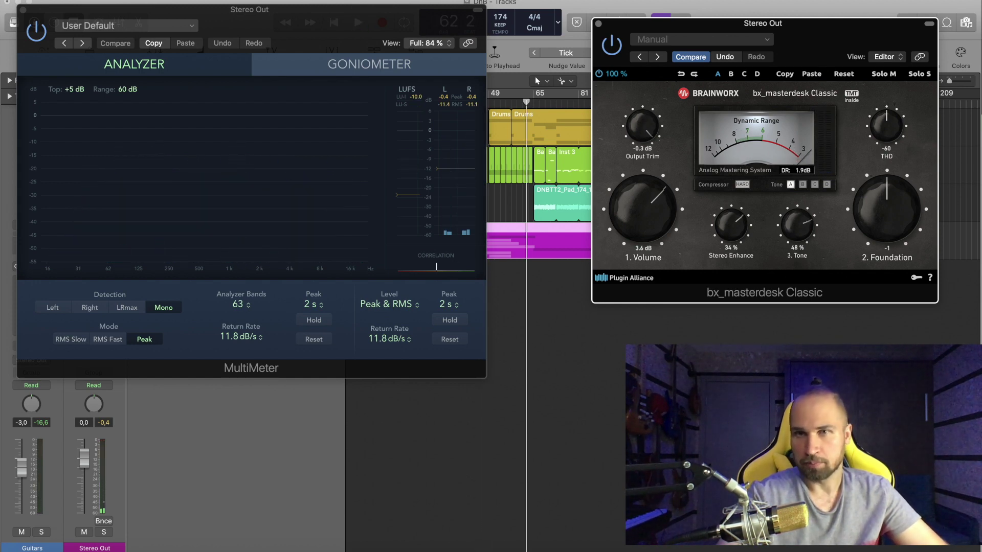
Step: Resume playback and raise the Foundation knob to 15
key(space)
drag(887, 209, 886, 197)
drag(506, 276, 505, 245)
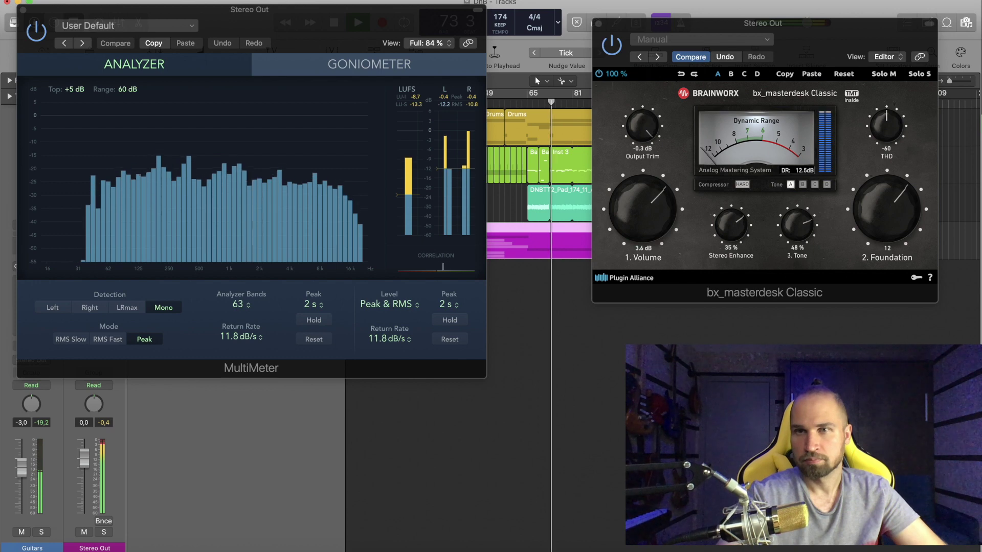
click(886, 209)
drag(887, 209, 887, 205)
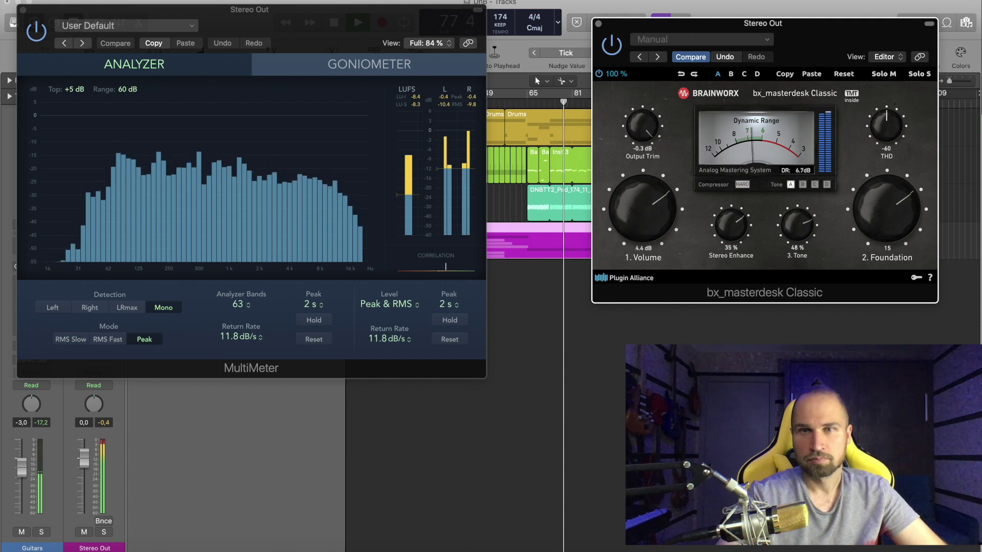
Step: Fine-tune Volume to 4.3 dB, Tone to 52 % and Foundation to 16, and audition the track around bar 145
drag(643, 209, 642, 205)
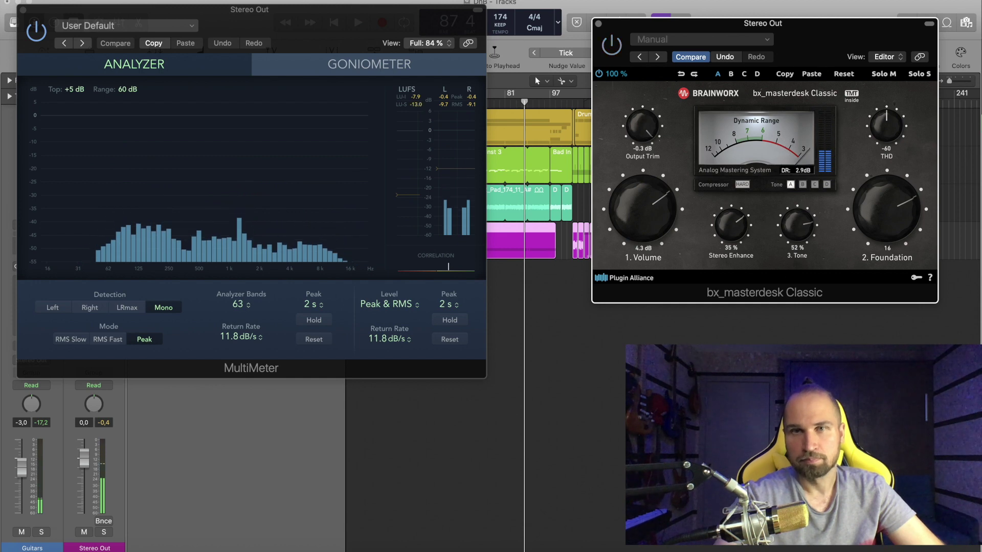
key(space)
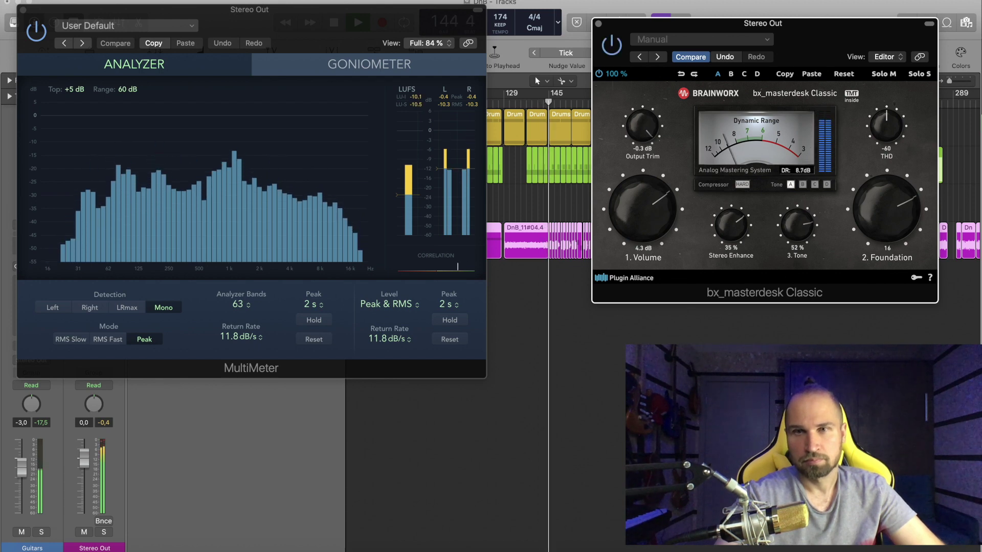
key(space)
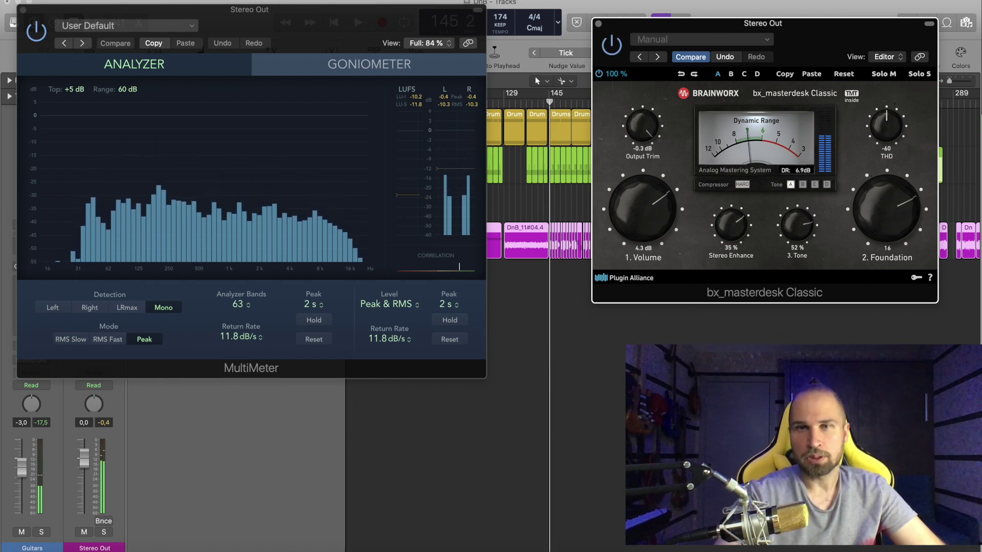